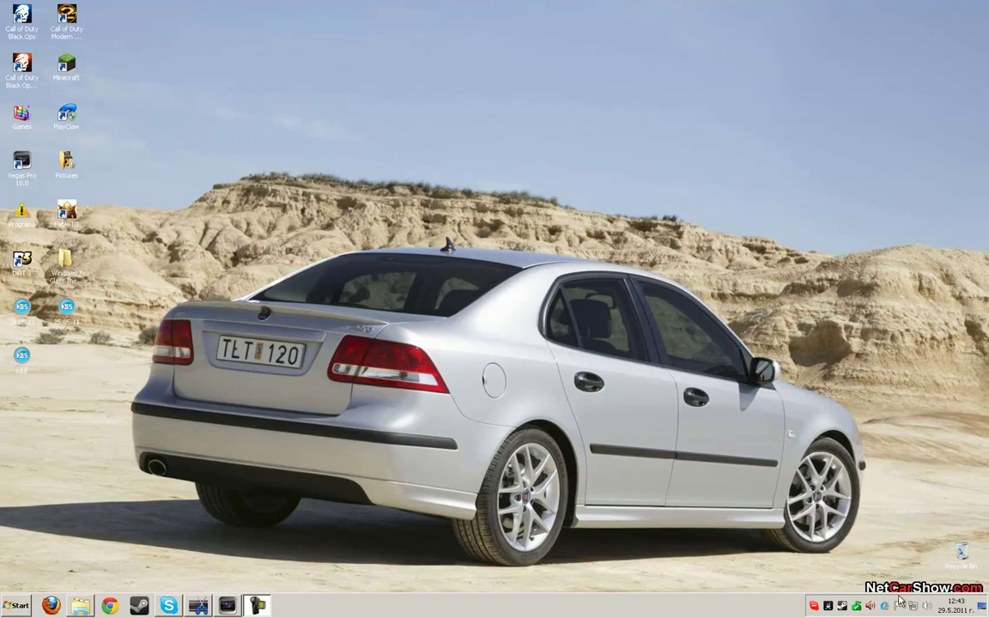
# Step: Open WeGame's settings and look over the video recording options, including the sound recording choices
pyautogui.rightClick(828, 607)
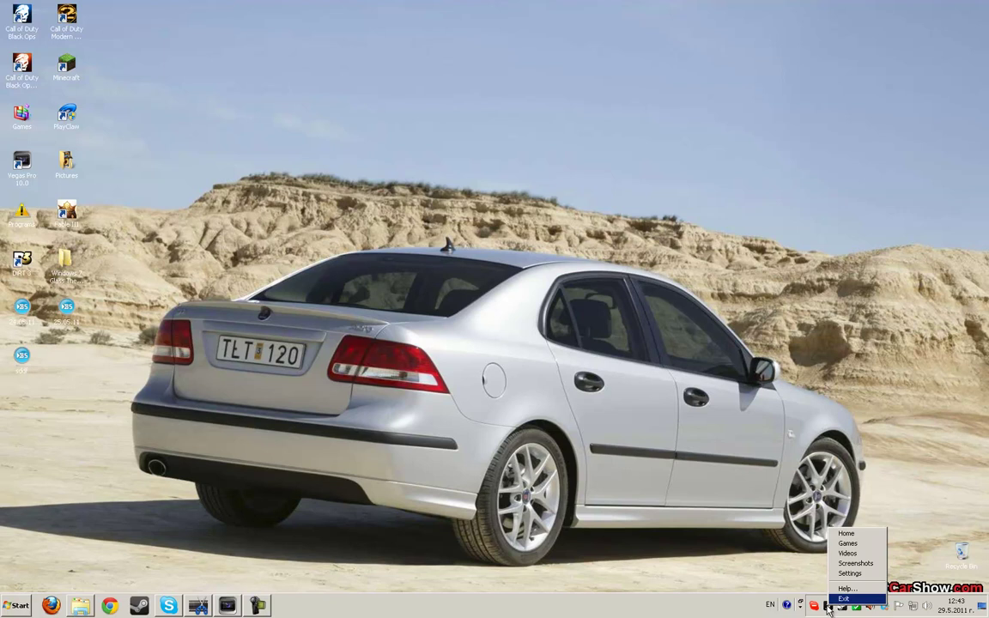
pyautogui.click(769, 480)
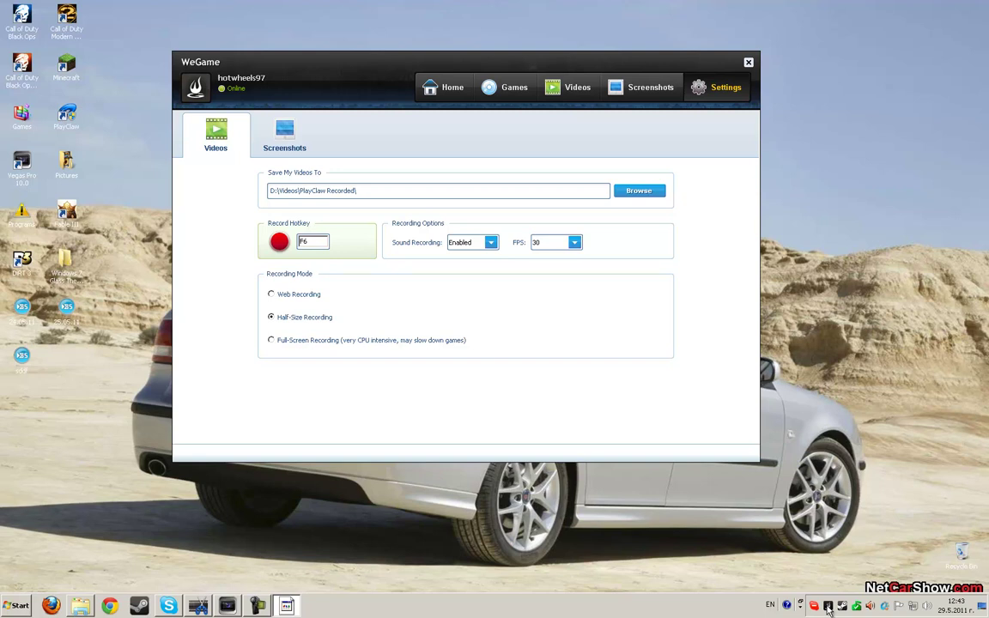
pyautogui.click(491, 243)
pyautogui.click(491, 243)
pyautogui.click(748, 63)
pyautogui.click(80, 608)
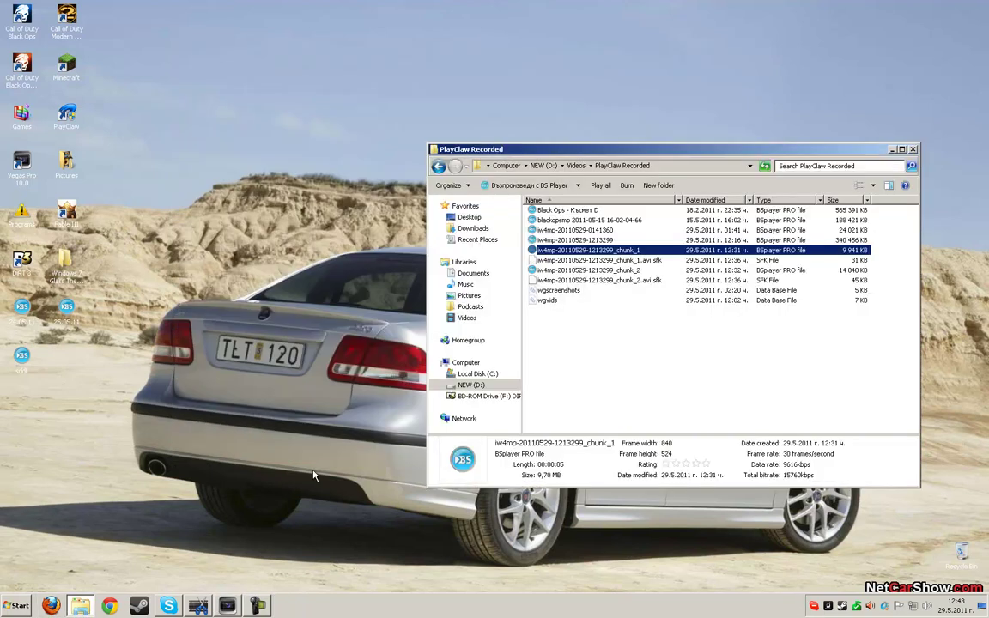
pyautogui.doubleClick(601, 249)
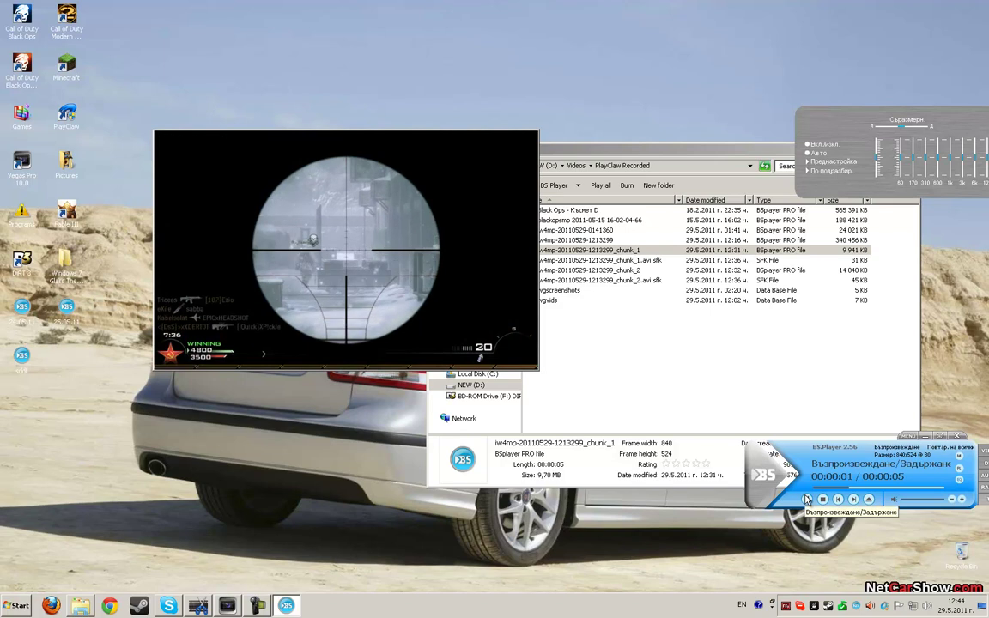
pyautogui.click(807, 498)
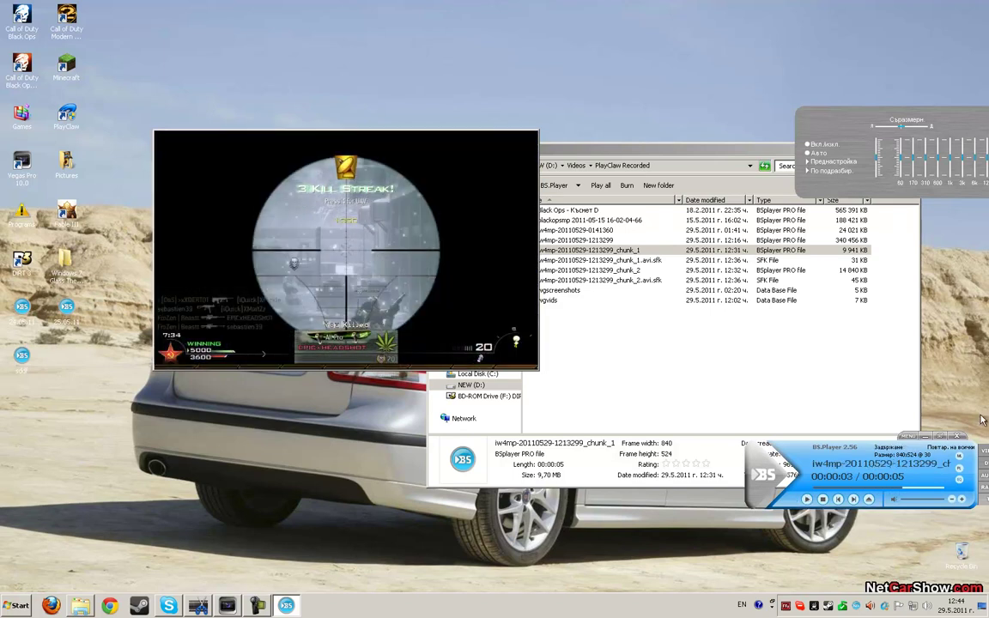
pyautogui.click(957, 436)
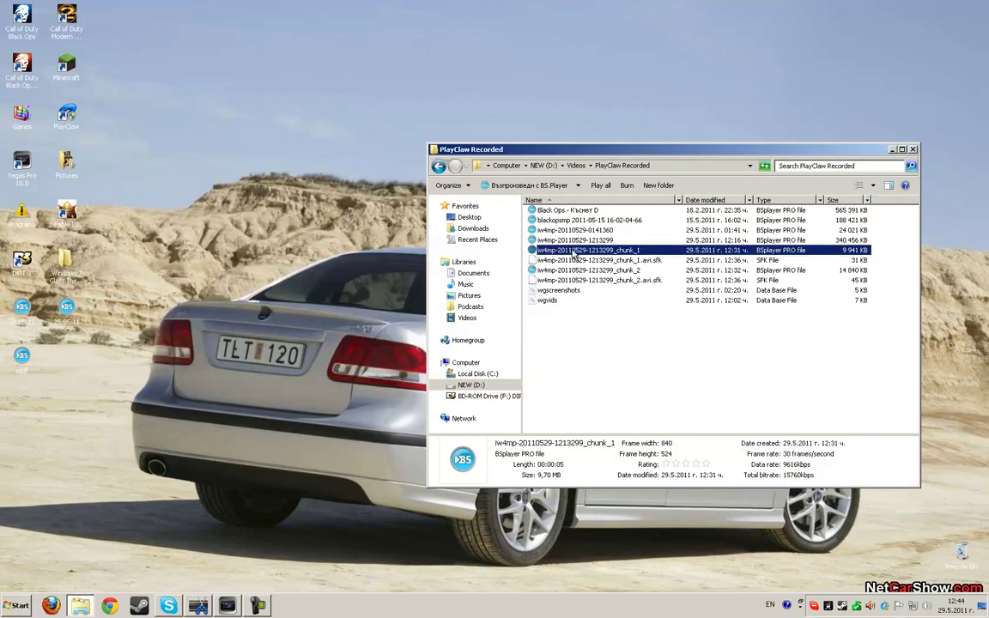
# Step: Switch to Vegas Pro and start a new project without saving the current one
pyautogui.click(226, 605)
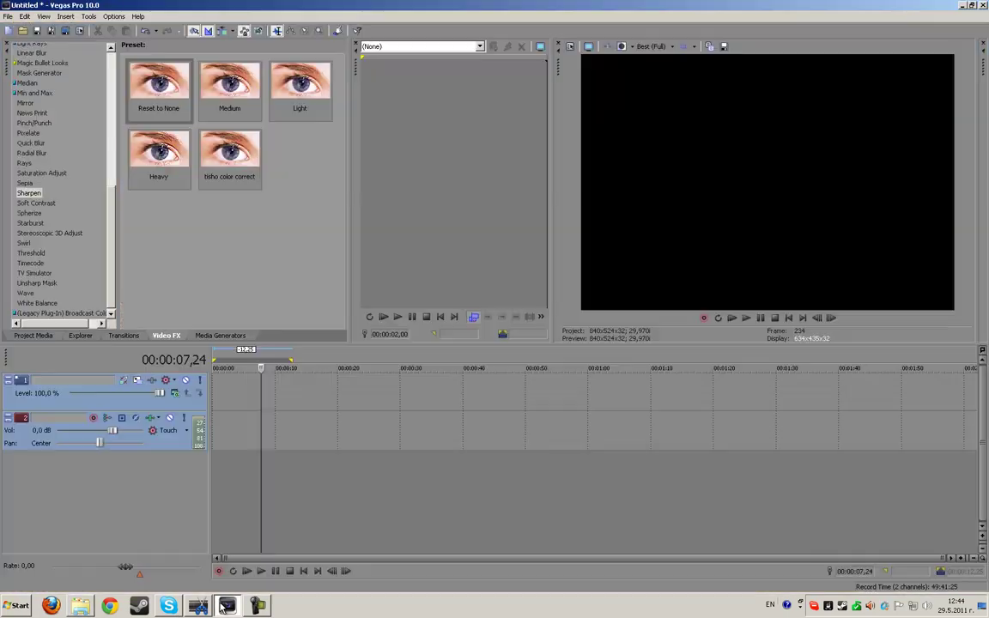
pyautogui.click(6, 16)
pyautogui.click(10, 32)
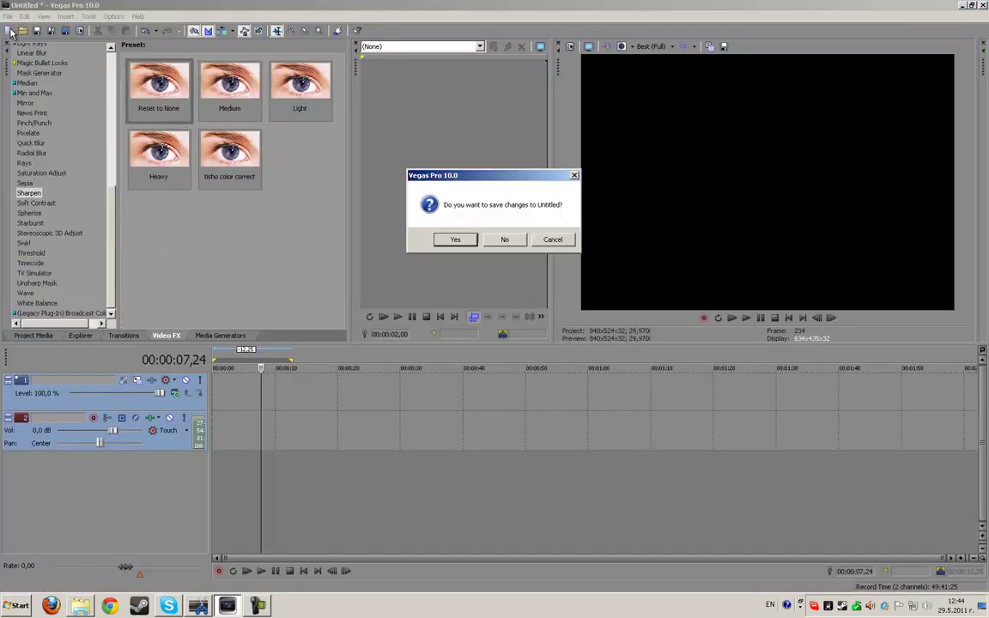
pyautogui.click(490, 240)
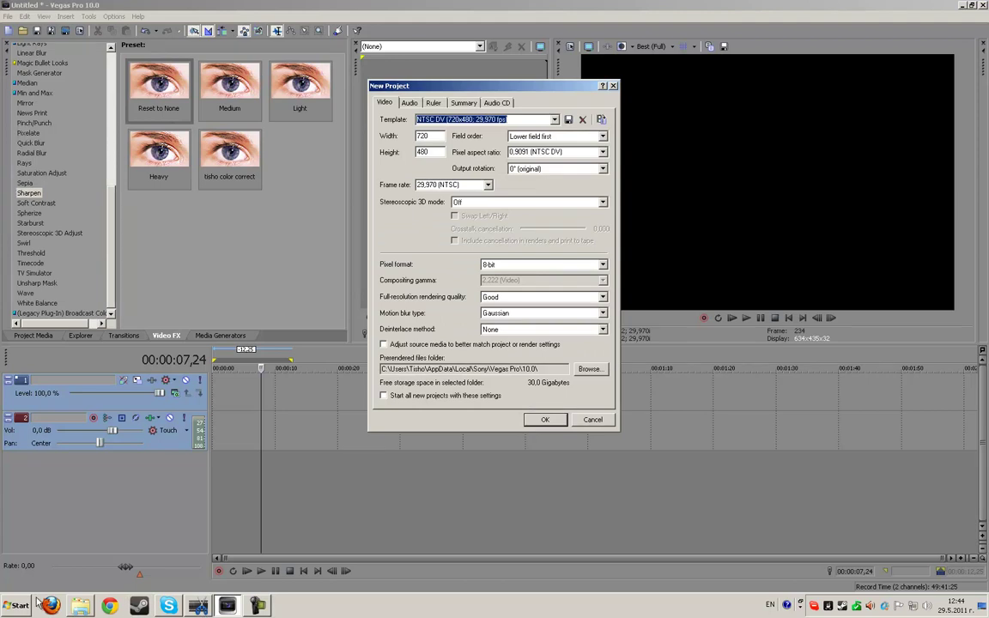
# Step: Check the clip's frame size in its folder and create the project with the For Wegame Recording template at 840x524
pyautogui.click(79, 606)
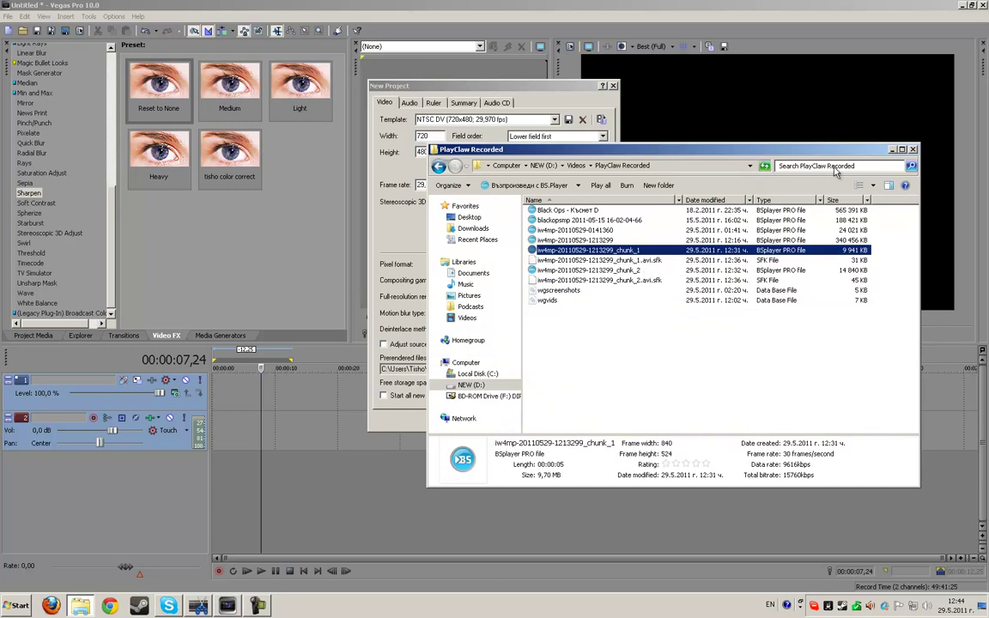
pyautogui.moveTo(658, 152); pyautogui.dragTo(874, 171)
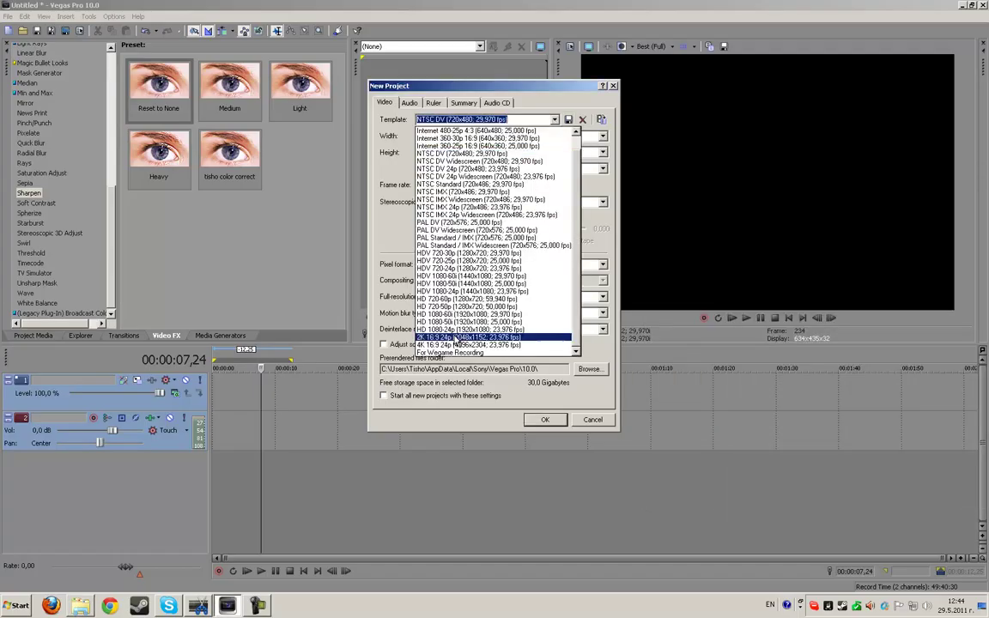
pyautogui.click(416, 325)
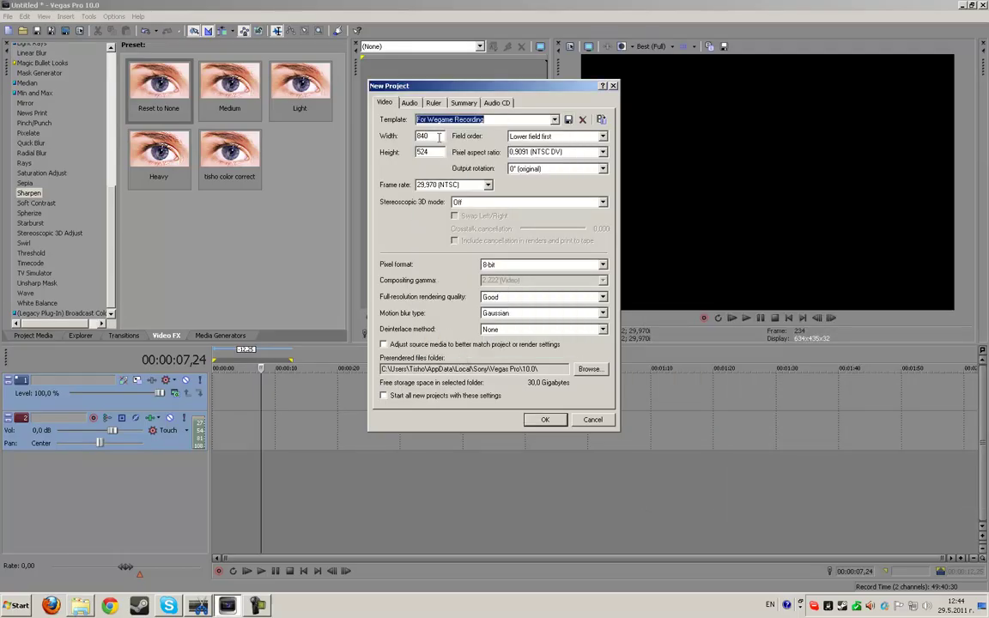
pyautogui.press('Tab')
pyautogui.press('Tab')
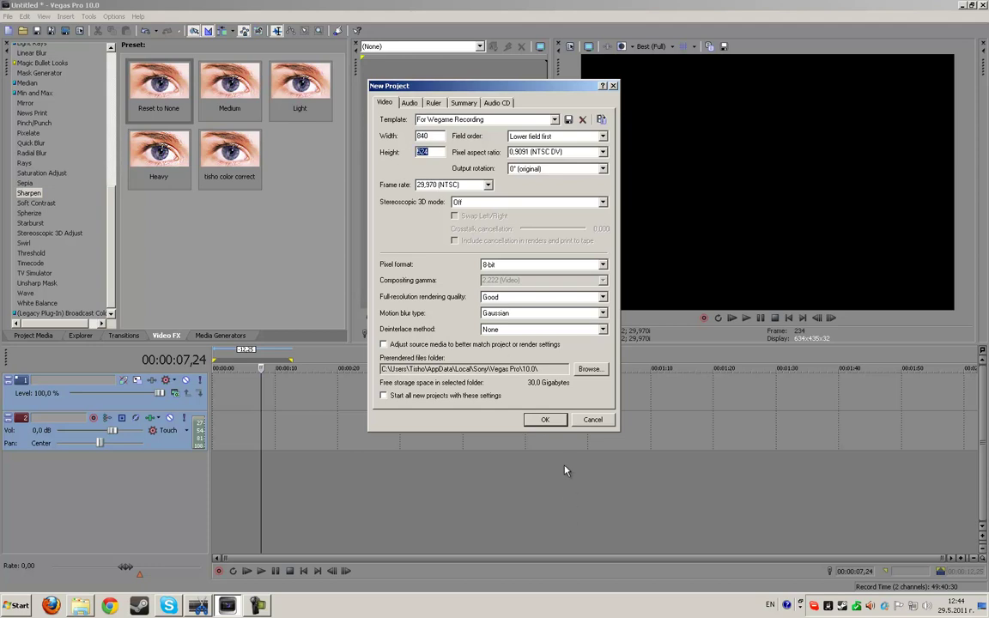
pyautogui.click(545, 420)
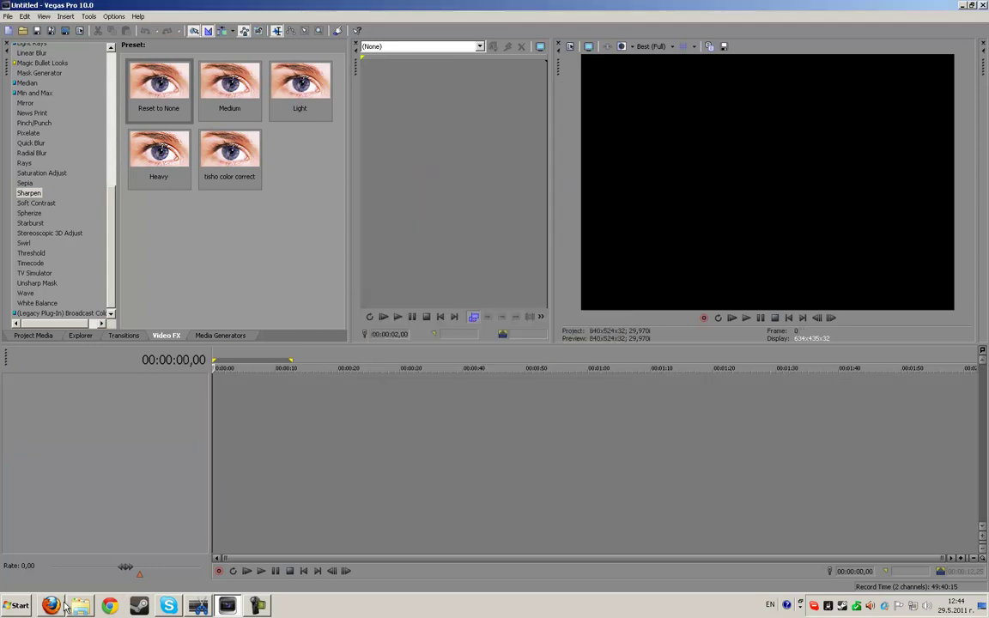
pyautogui.moveTo(793, 272); pyautogui.dragTo(364, 381)
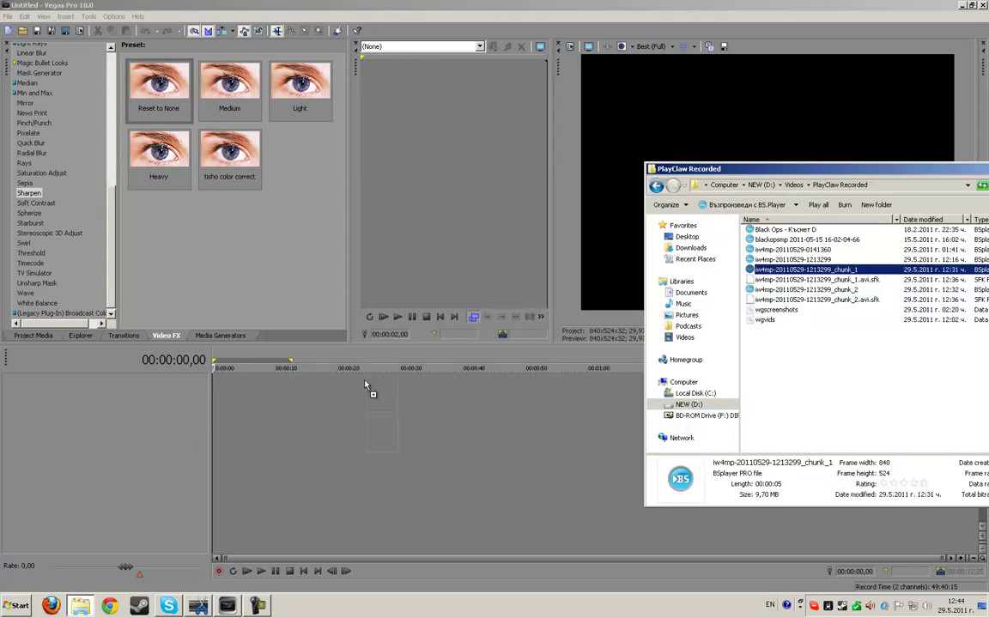
pyautogui.moveTo(238, 388); pyautogui.dragTo(224, 392)
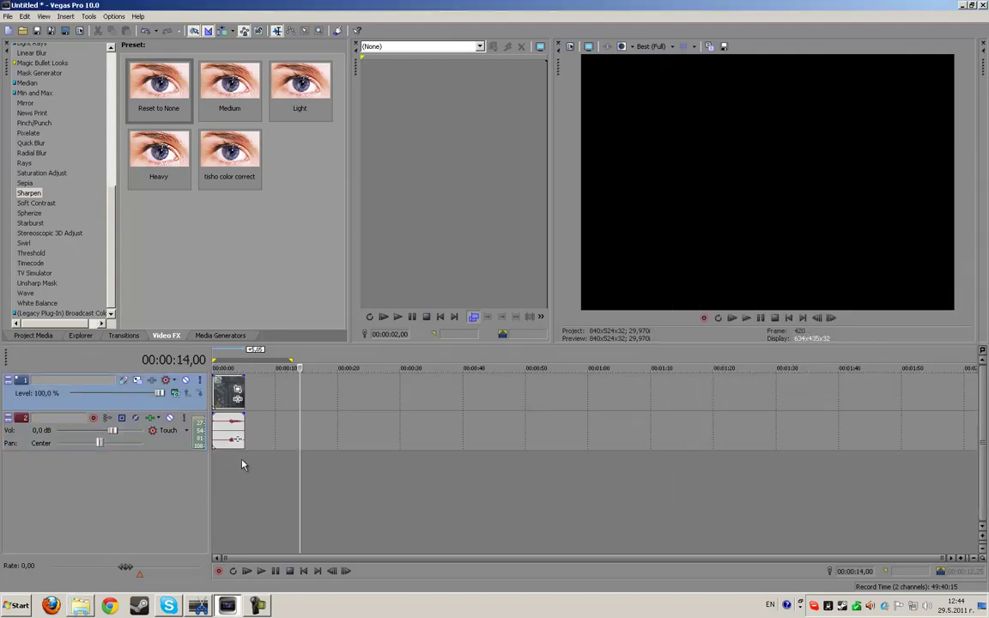
pyautogui.click(224, 460)
# Step: Set Maintain aspect ratio to No in the video event's Pan/Crop settings
pyautogui.click(237, 388)
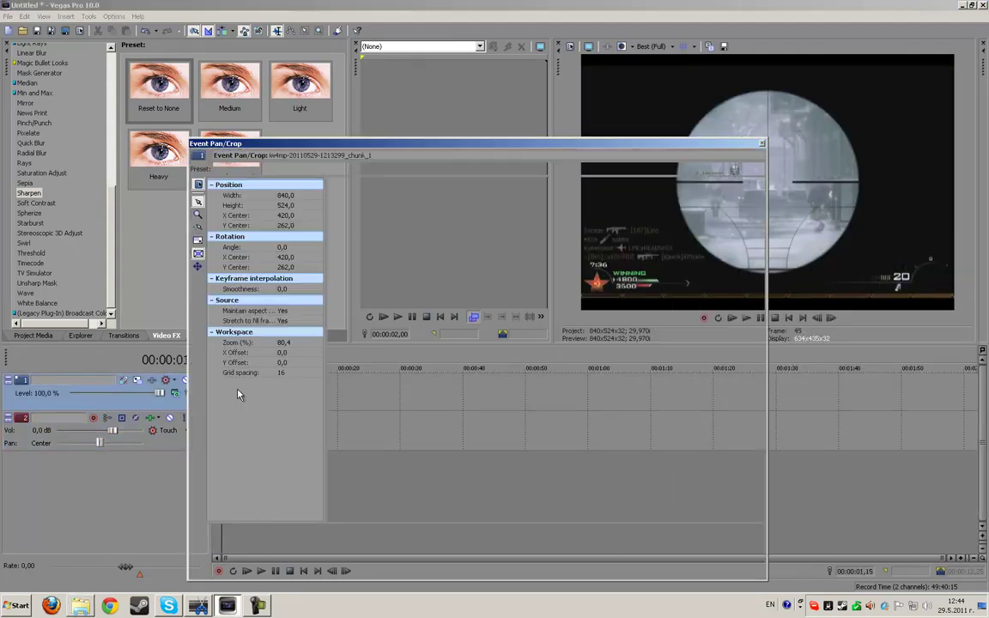
pyautogui.click(284, 311)
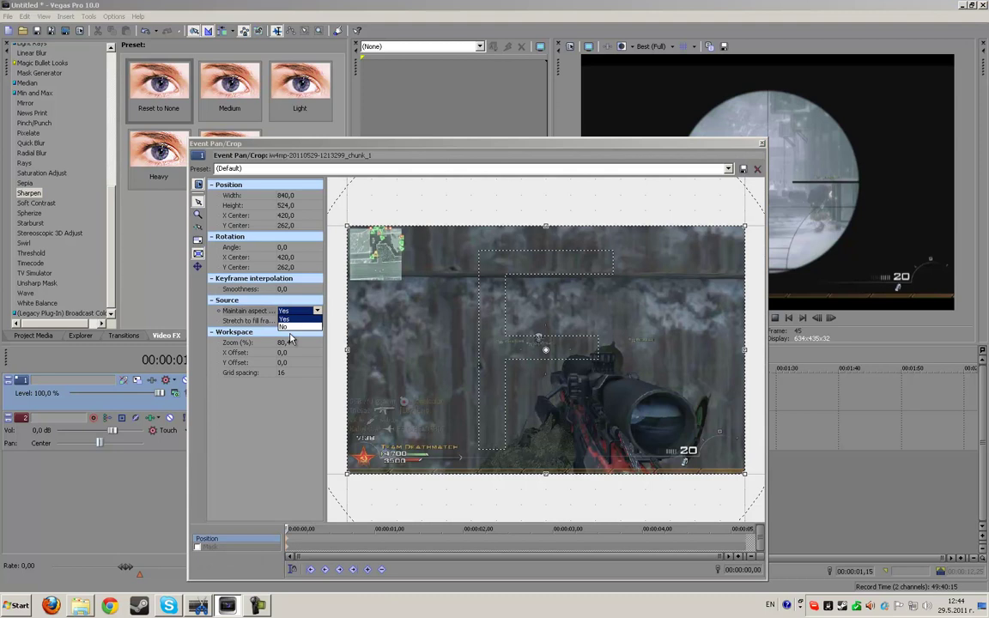
pyautogui.click(287, 327)
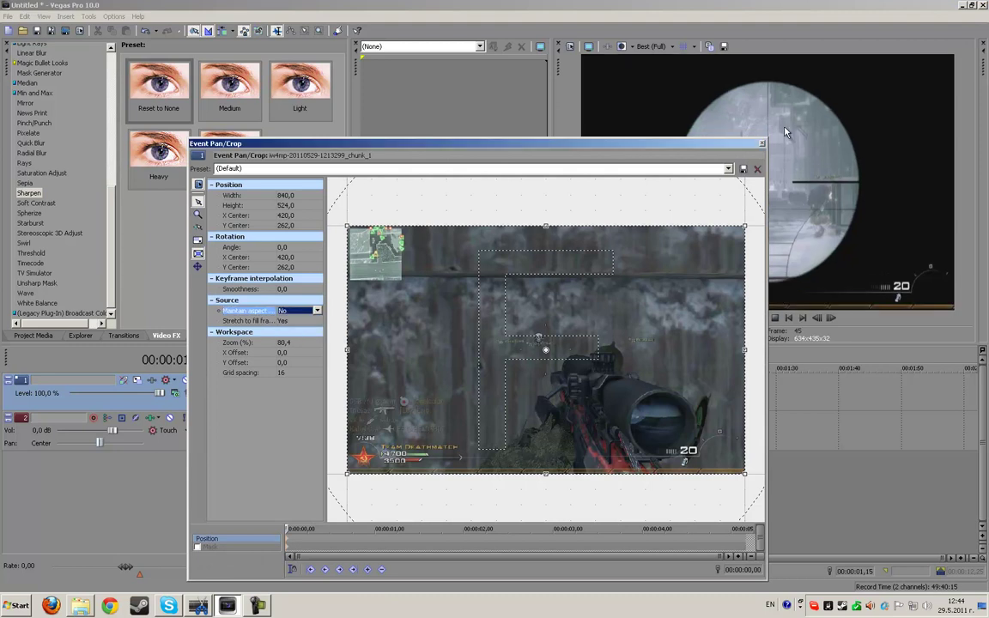
pyautogui.click(761, 144)
# Step: Preview the clip at several points and set the loop region to span the whole clip
pyautogui.click(240, 462)
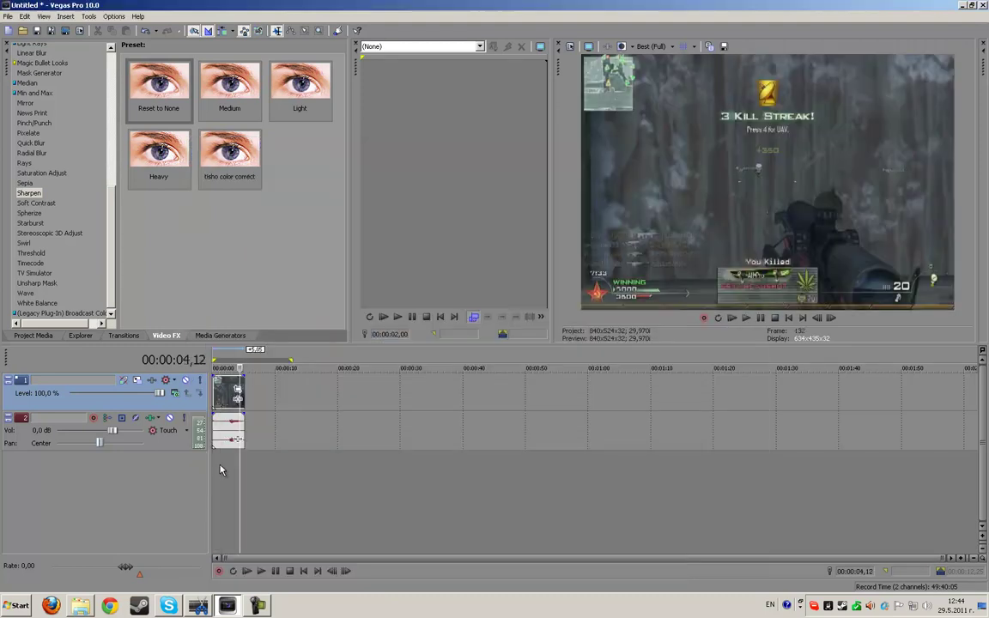
pyautogui.click(220, 463)
pyautogui.moveTo(249, 464); pyautogui.dragTo(212, 468)
pyautogui.click(309, 463)
pyautogui.click(293, 464)
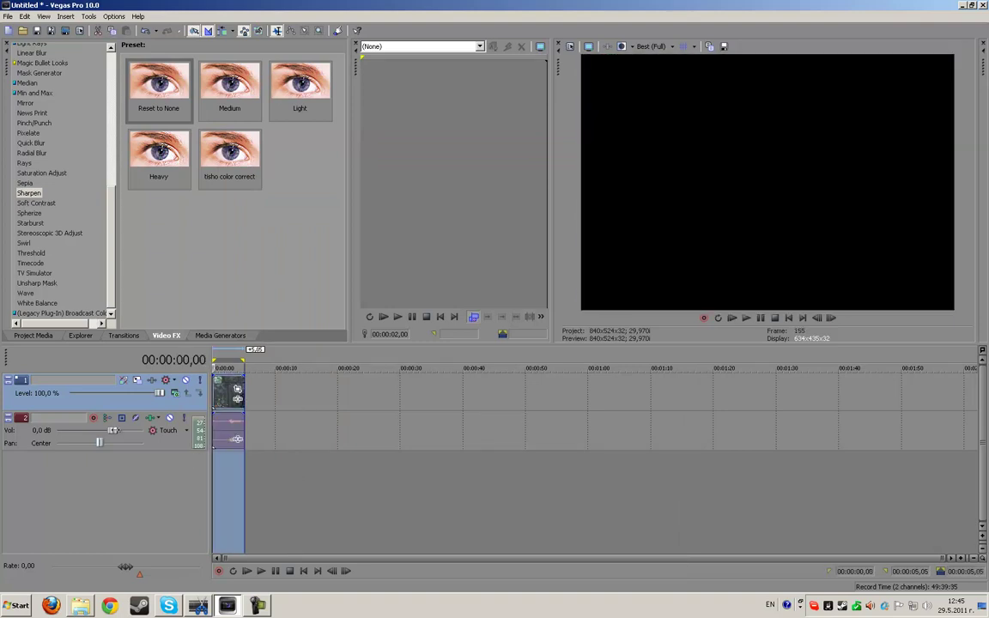
# Step: Open the render settings with Windows Media Video V11 as the file type and the 6 Mbps HD 720-30p Video template
pyautogui.click(8, 17)
pyautogui.click(26, 95)
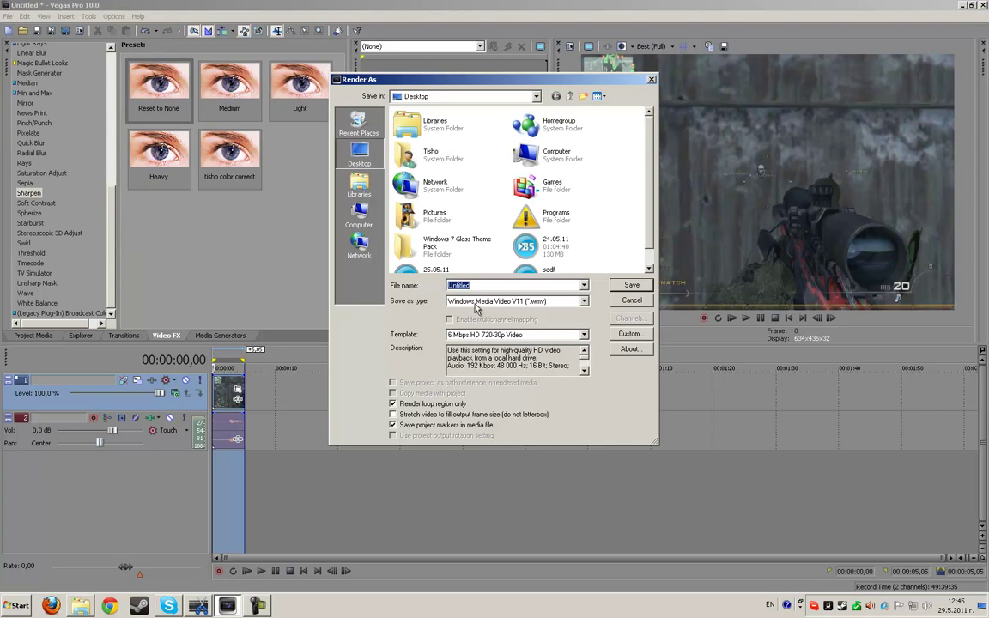
pyautogui.click(475, 305)
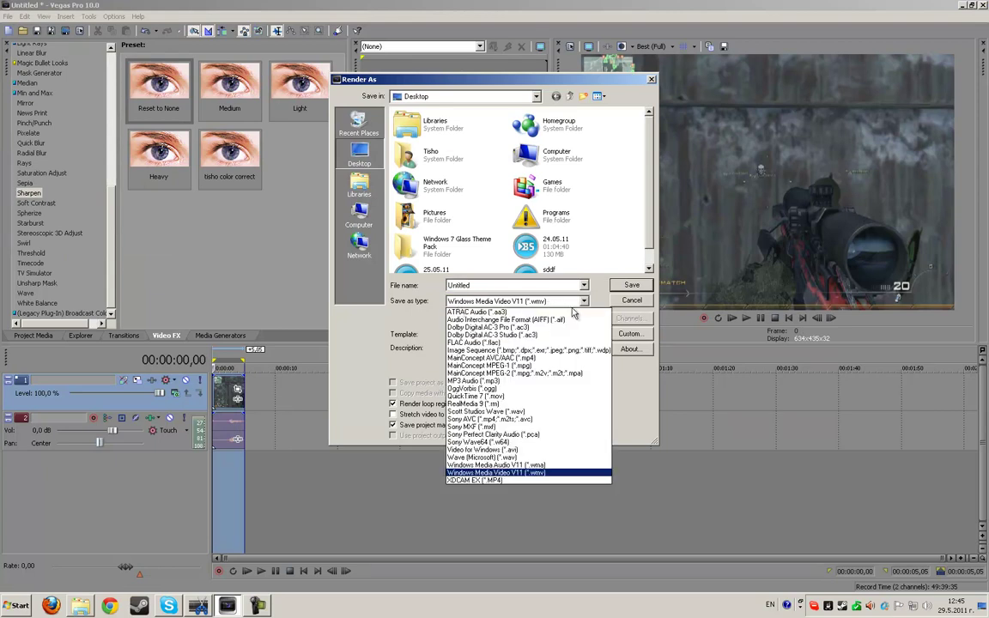
pyautogui.click(517, 304)
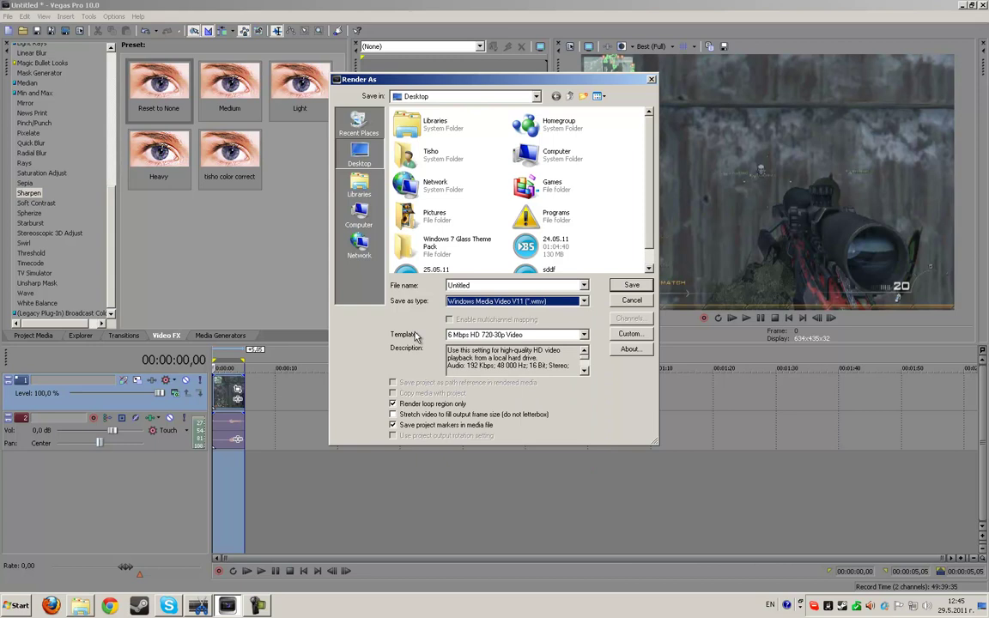
pyautogui.click(504, 337)
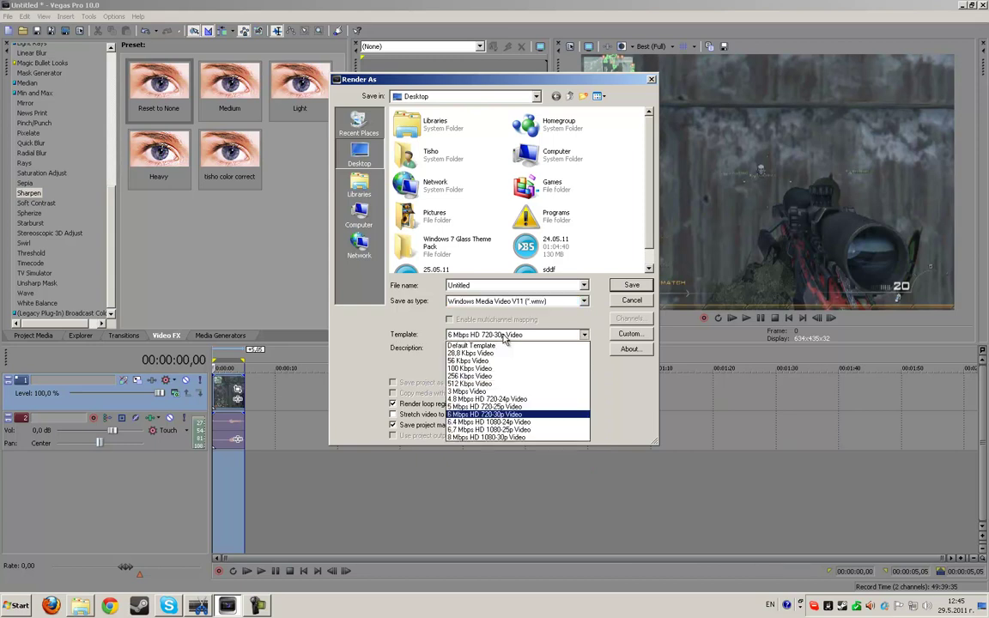
pyautogui.click(537, 336)
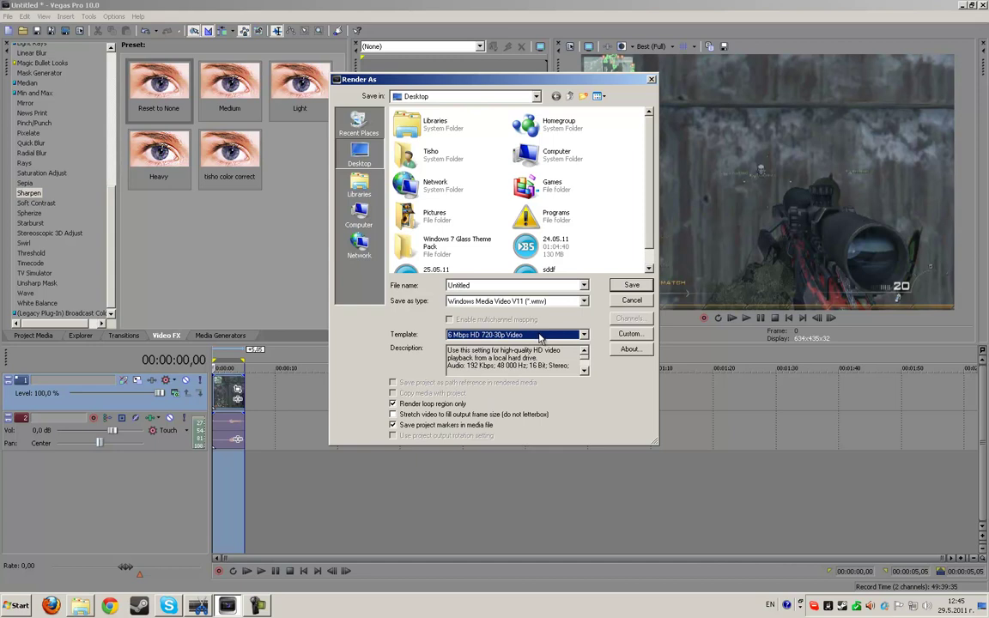
pyautogui.click(541, 337)
pyautogui.click(540, 338)
# Step: Name the output file "tutorial yuotube hotwheels" and start rendering it to the desktop
pyautogui.moveTo(491, 285); pyautogui.dragTo(384, 282)
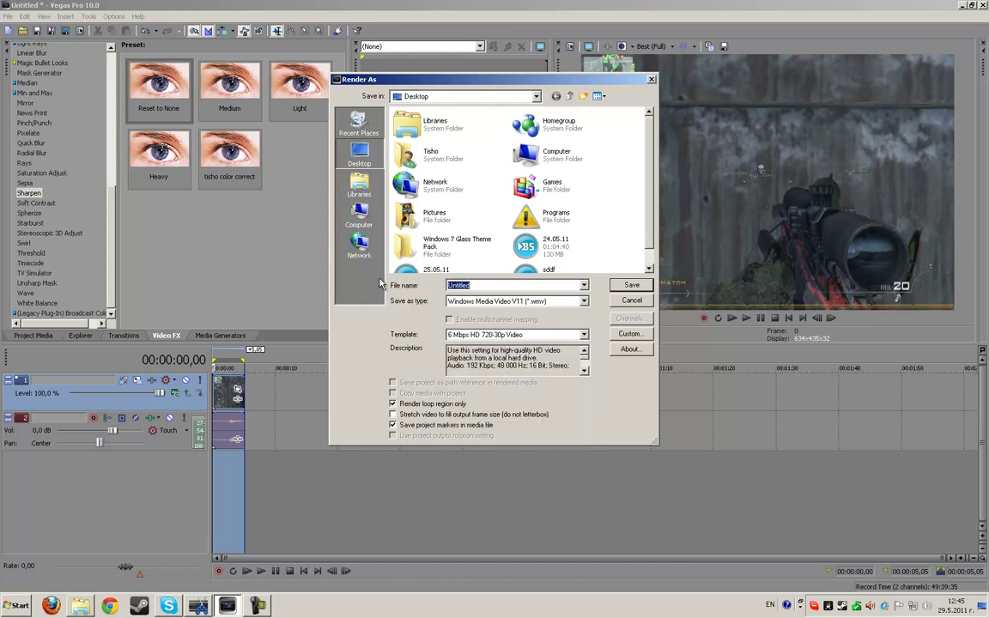
pyautogui.write('tutorial yuotiube hotwheels')
pyautogui.press('Return')
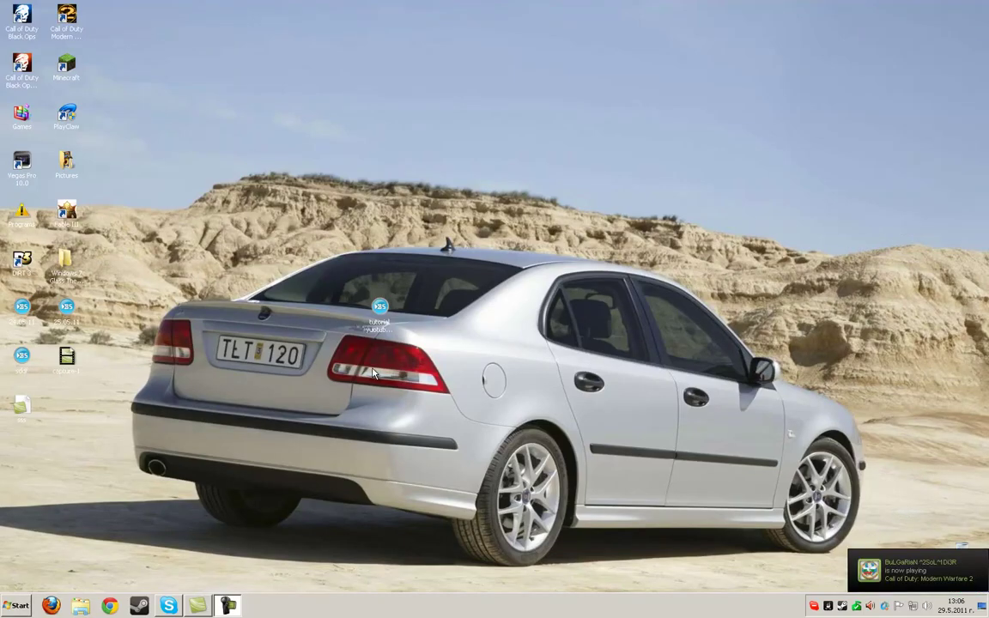
# Step: Move the rendered video's icon to an empty area of the desktop
pyautogui.moveTo(381, 319); pyautogui.dragTo(533, 286)
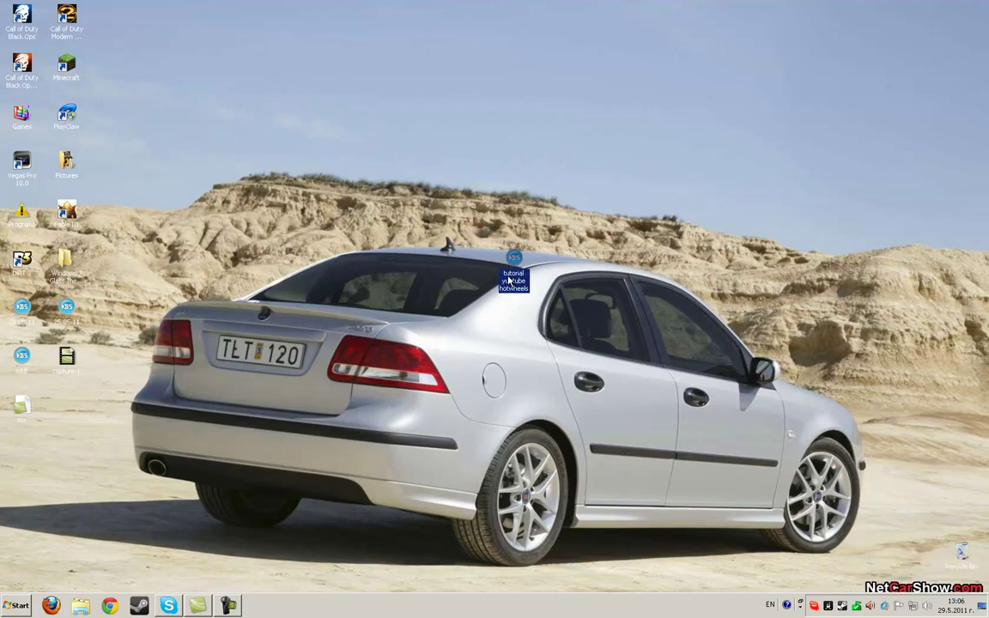
pyautogui.moveTo(509, 279); pyautogui.dragTo(798, 83)
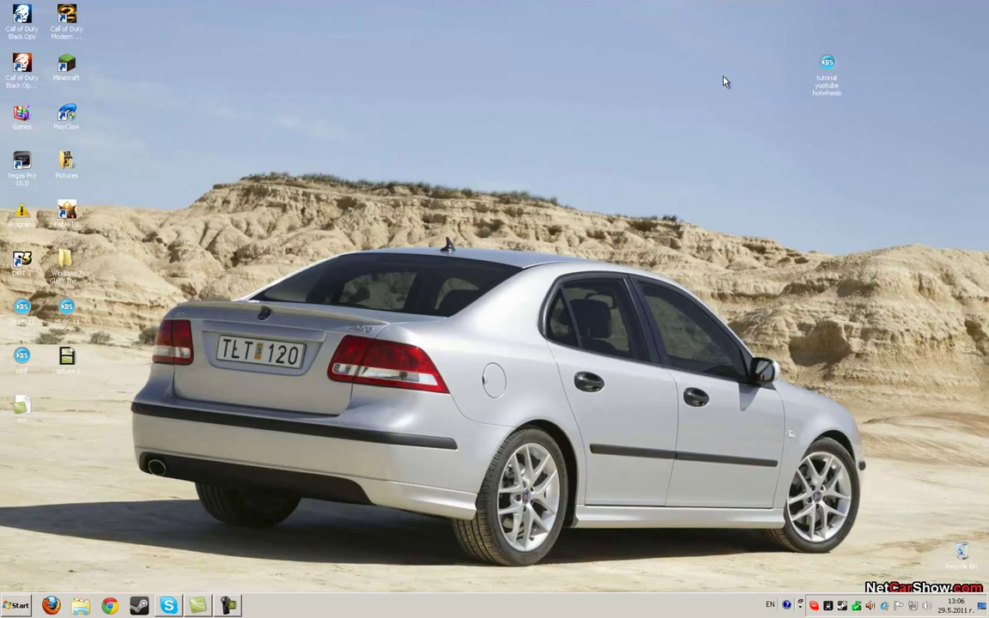
pyautogui.moveTo(751, 36); pyautogui.dragTo(860, 173)
pyautogui.moveTo(815, 67); pyautogui.dragTo(737, 101)
pyautogui.click(818, 146)
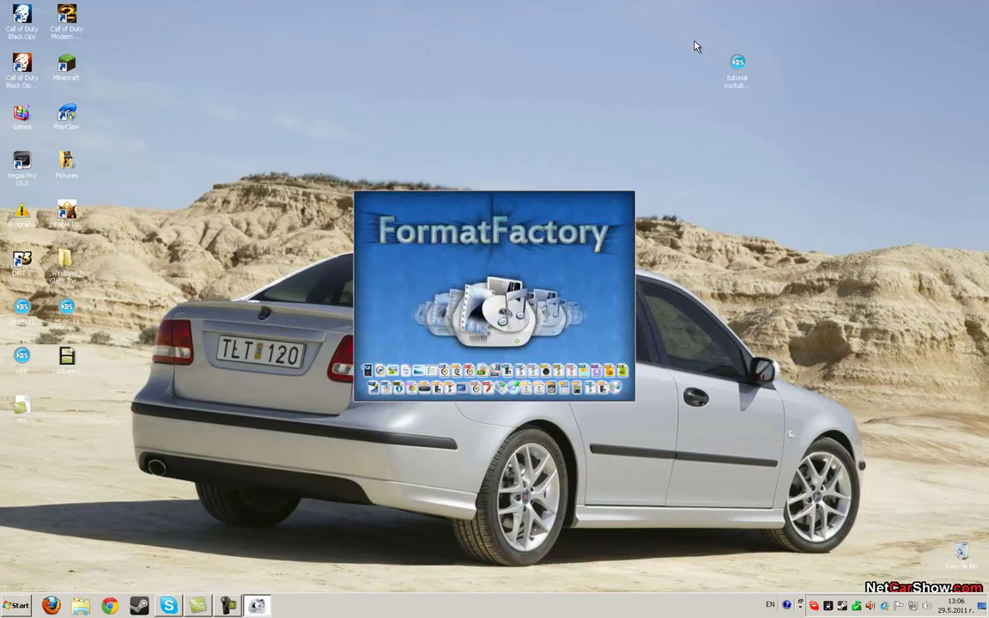
# Step: Load the rendered video into FormatFactory, choose conversion to MP4, and accept the HD 1280x720 XVID widescreen profile
pyautogui.moveTo(732, 72); pyautogui.dragTo(472, 265)
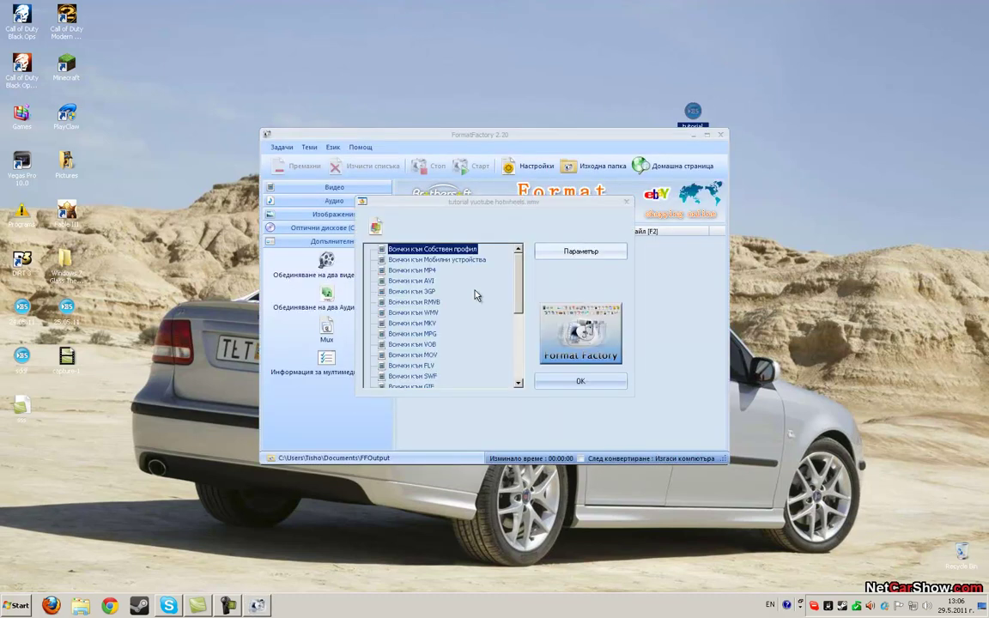
pyautogui.click(424, 270)
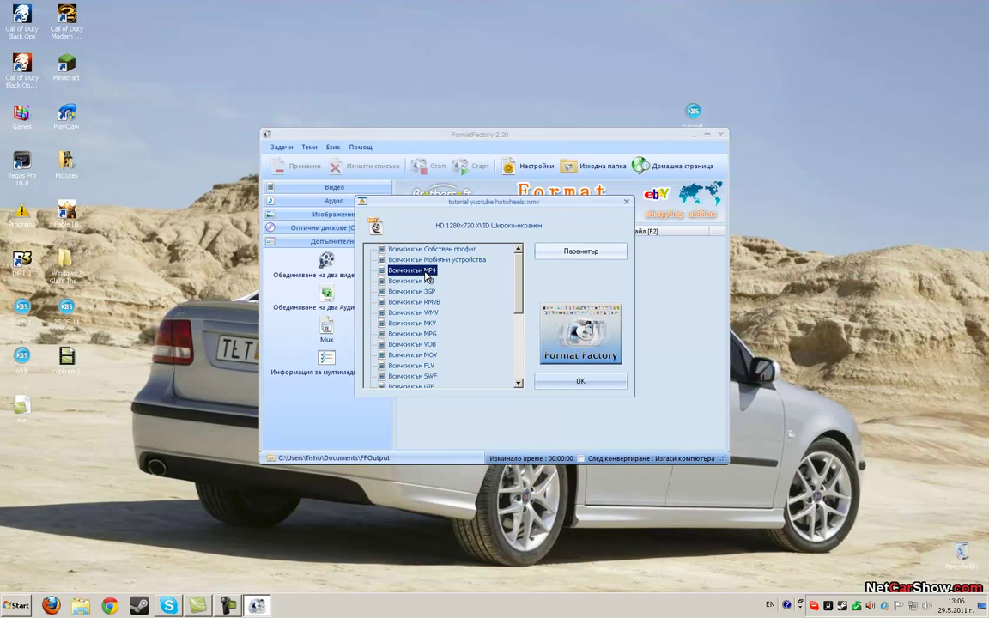
pyautogui.click(581, 251)
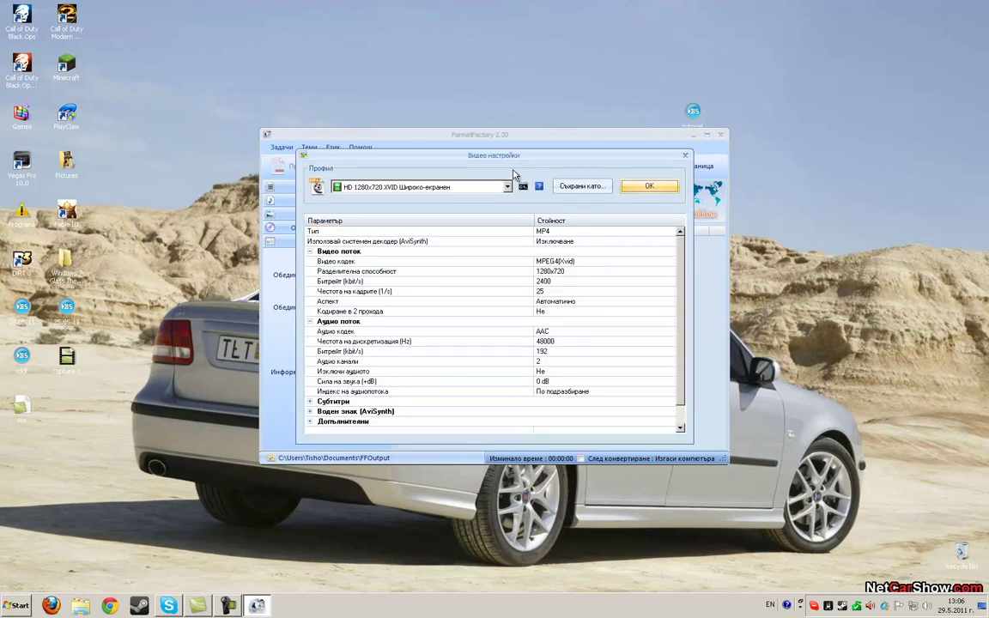
pyautogui.click(647, 185)
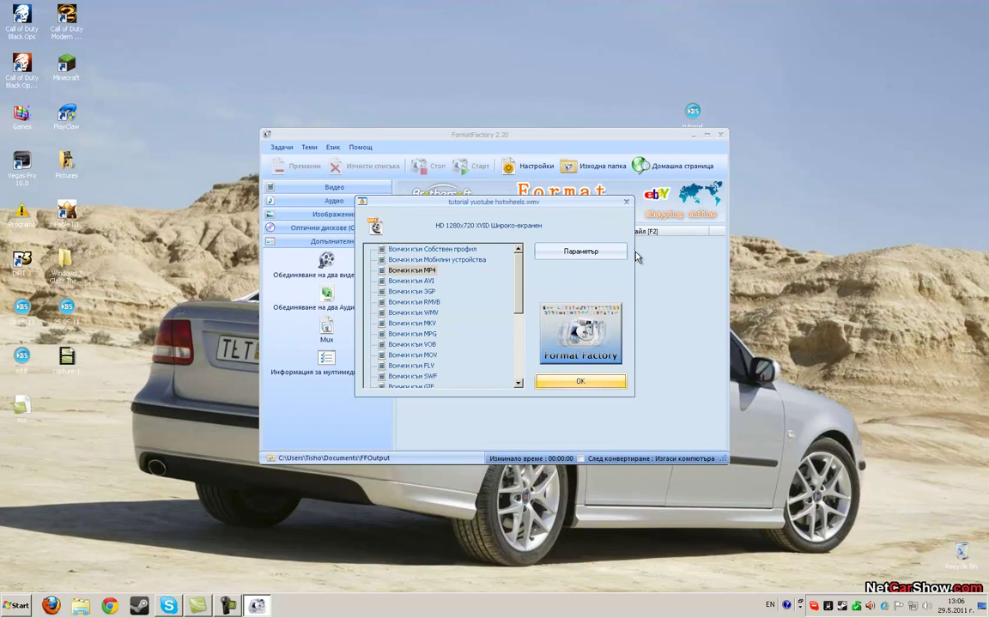
# Step: Confirm the HD 1280x720 XVID widescreen profile for the MP4 output, then queue the rendered video's conversion and start it
pyautogui.click(593, 250)
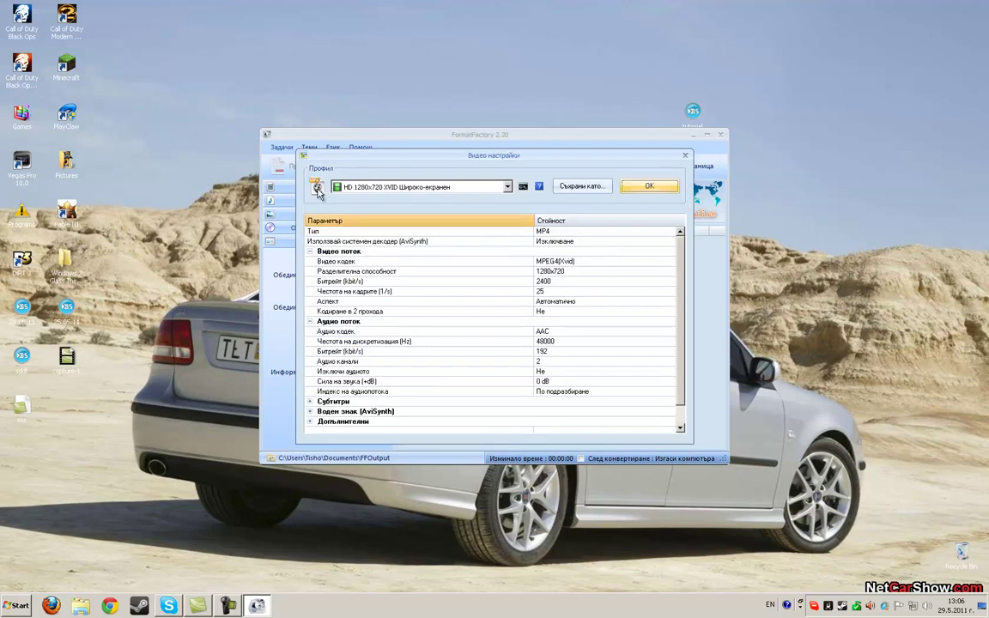
pyautogui.click(385, 187)
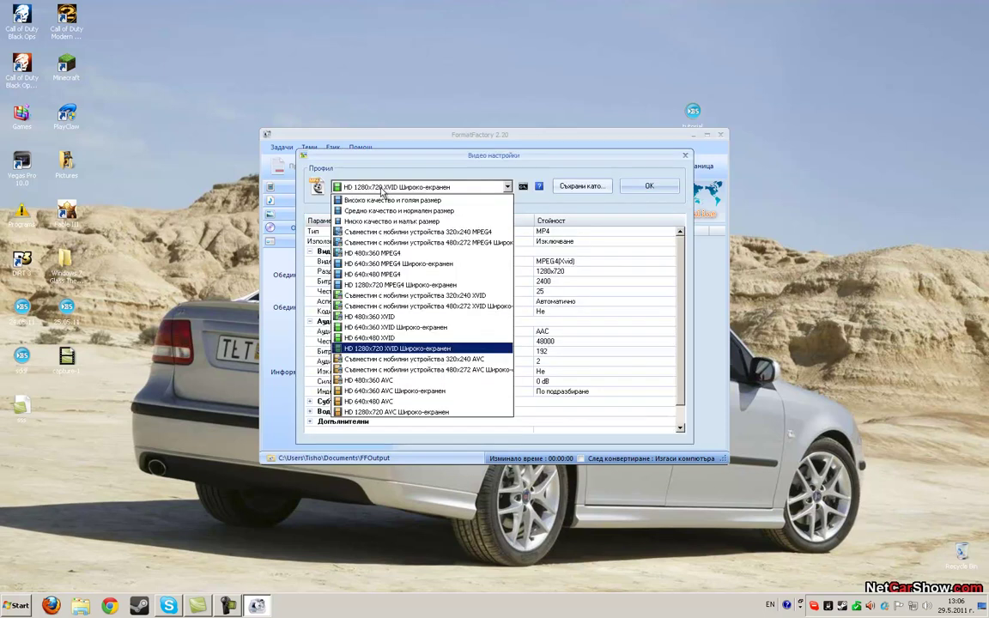
pyautogui.click(379, 352)
pyautogui.click(648, 188)
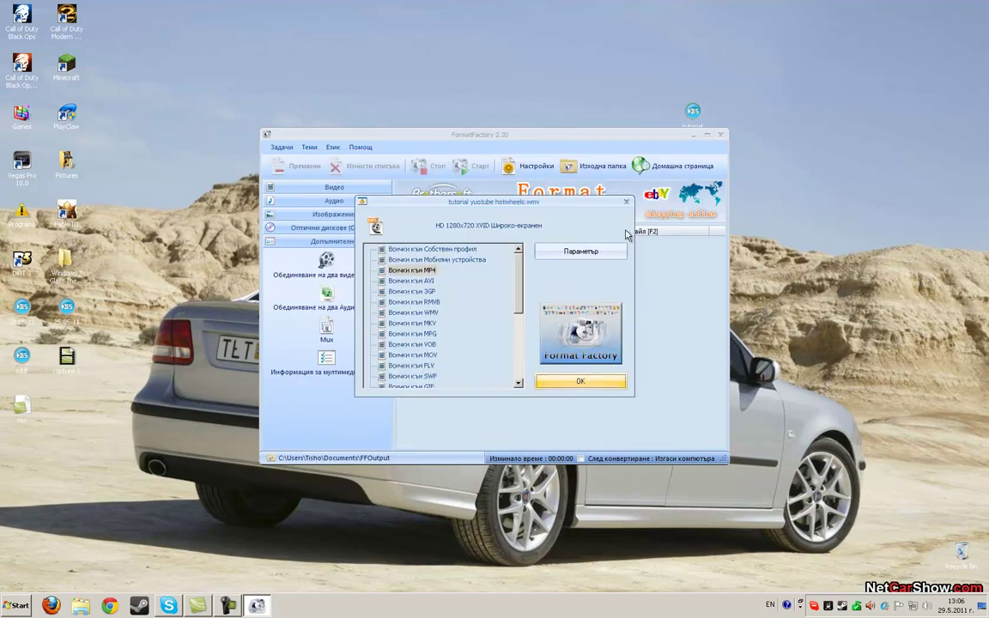
pyautogui.click(582, 380)
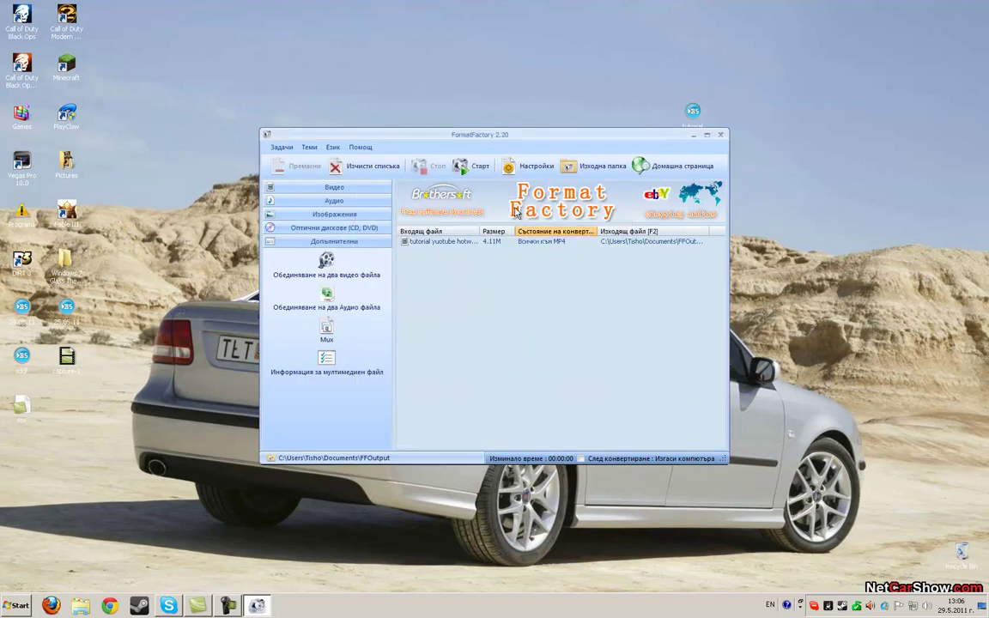
pyautogui.click(480, 167)
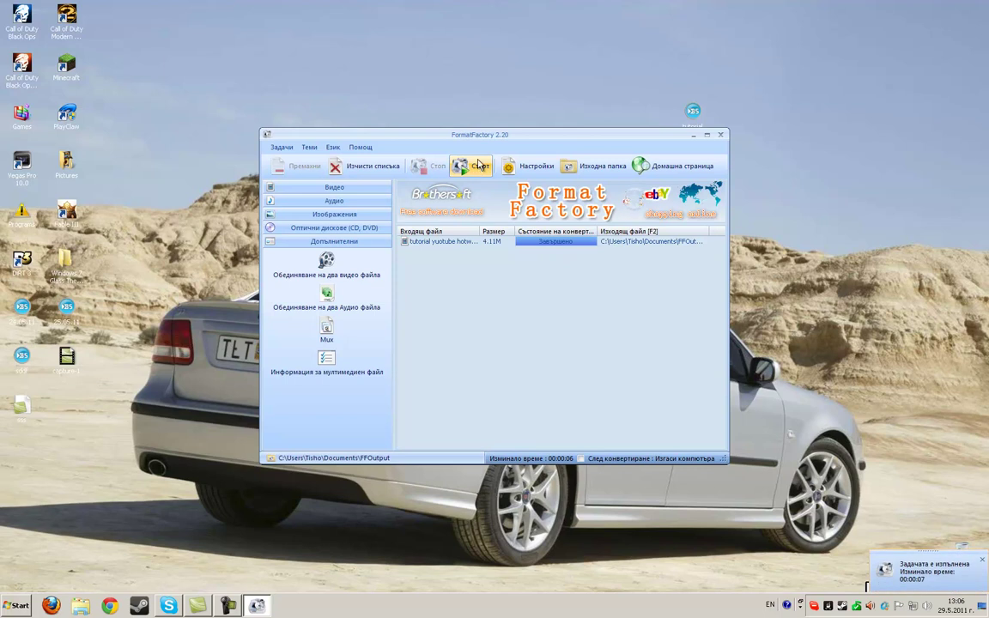
# Step: Open the FFOutput folder in the Documents library and select the converted "tutorial yuotube hotwheels" video
pyautogui.click(82, 606)
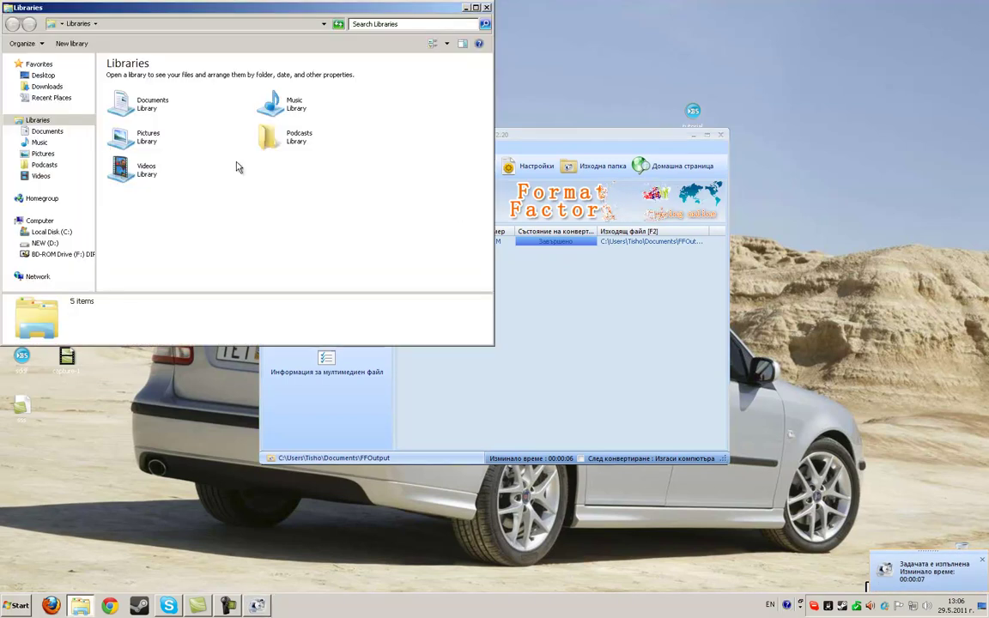
pyautogui.click(53, 131)
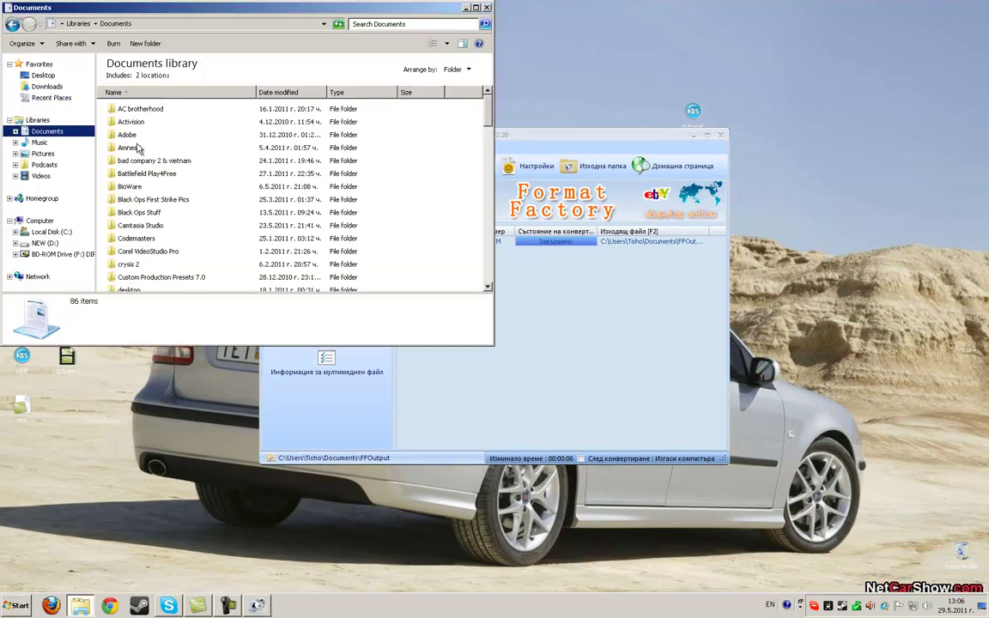
pyautogui.click(139, 257)
pyautogui.scroll(-1, 144, 267)
pyautogui.scroll(-2, 144, 268)
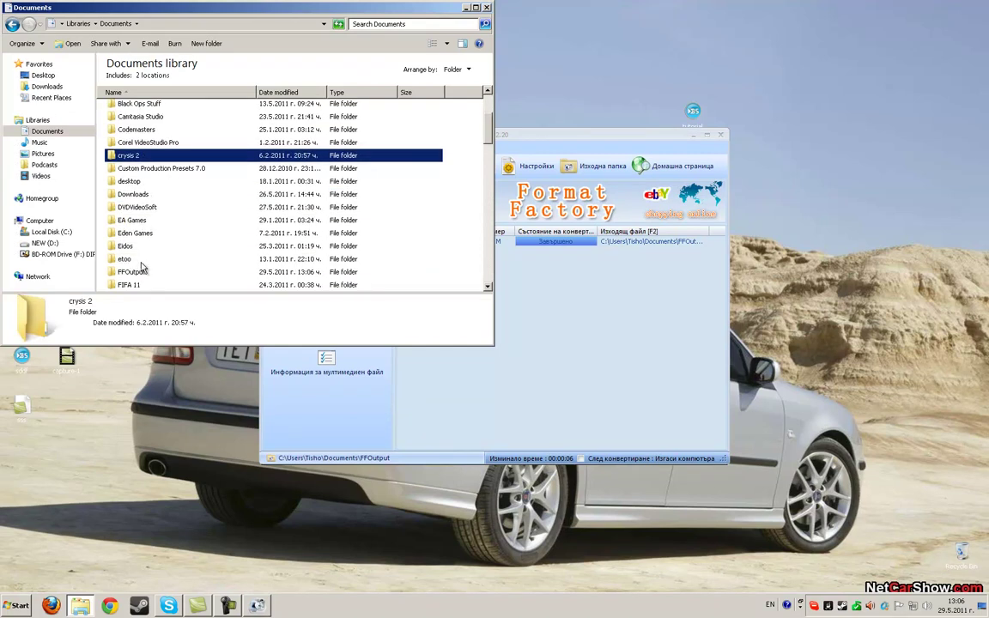
pyautogui.doubleClick(133, 246)
pyautogui.scroll(-1, 144, 235)
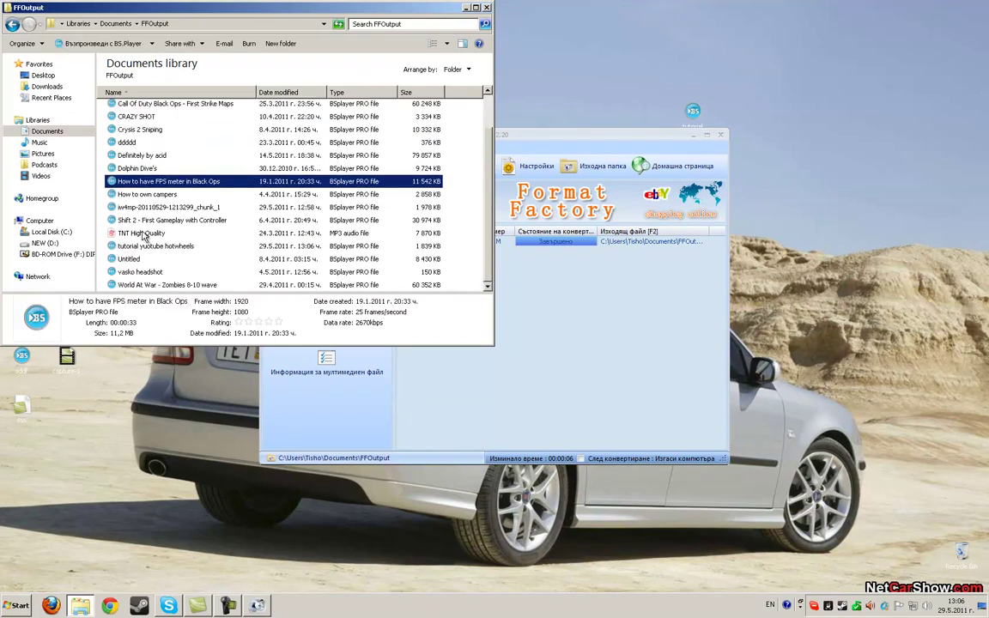
pyautogui.click(150, 246)
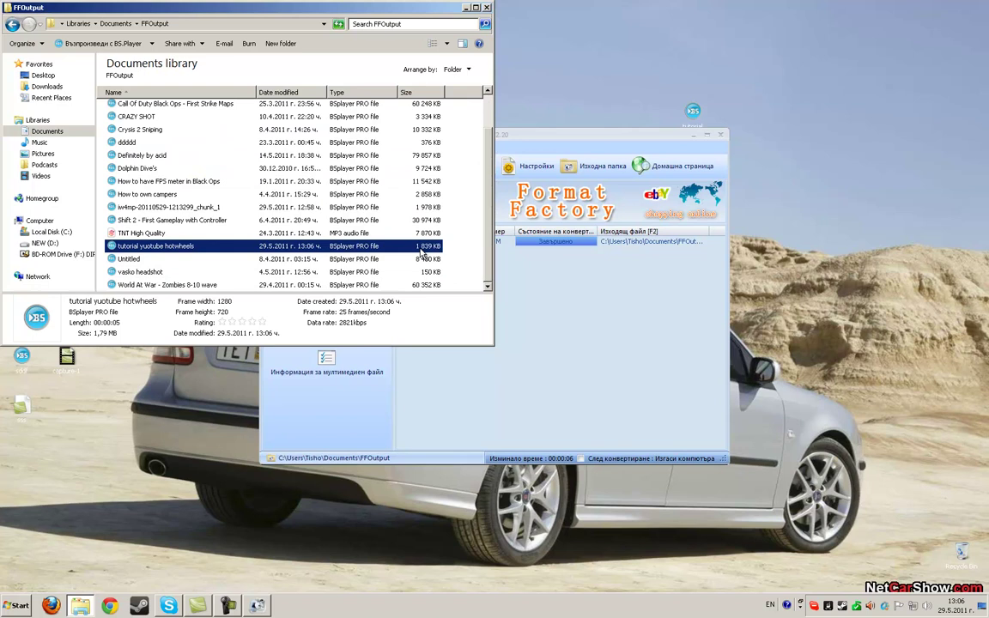
# Step: Minimize FormatFactory, play the converted "tutorial yuotube hotwheels" video in BS.Player to check it, and close the player
pyautogui.click(696, 135)
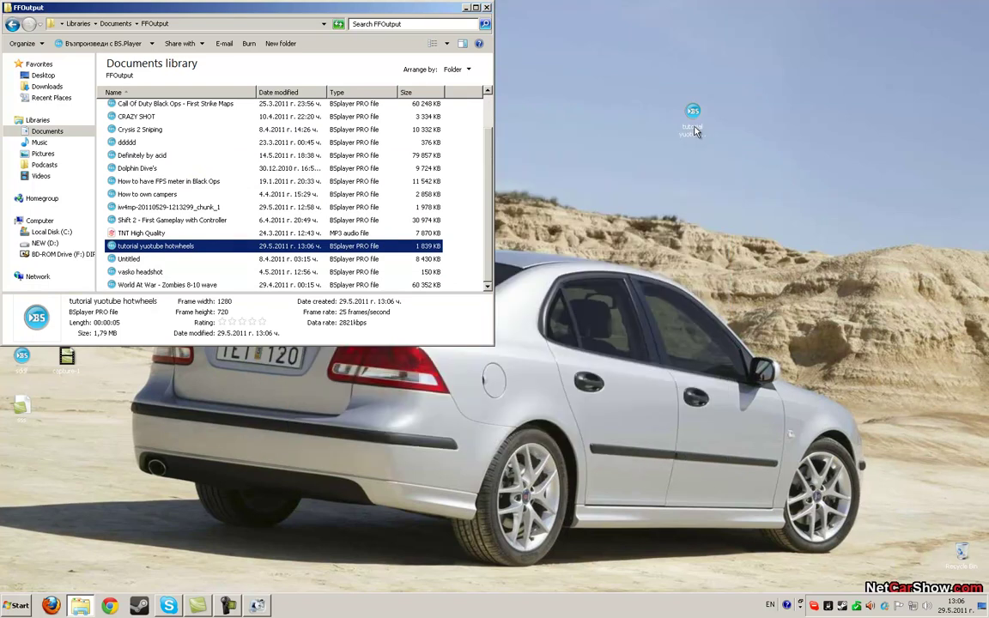
pyautogui.click(695, 131)
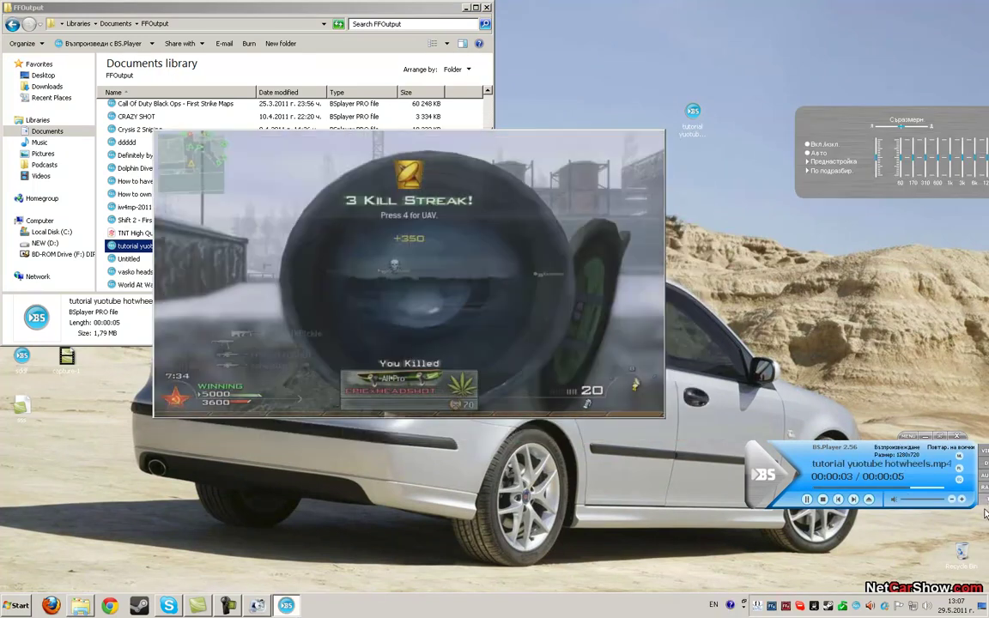
pyautogui.click(958, 438)
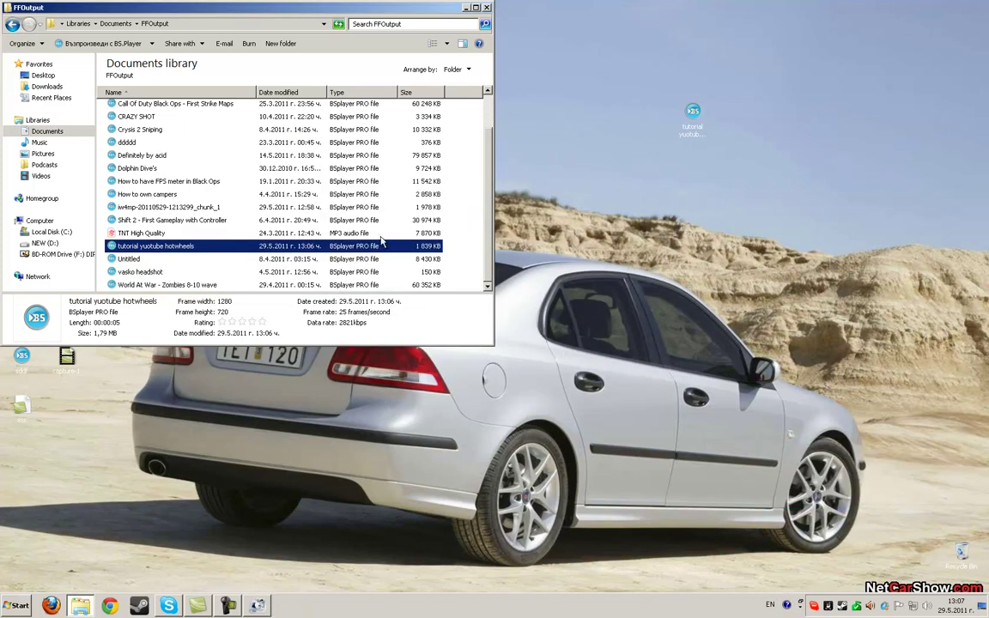
# Step: Permanently delete the converted video from FFOutput, and with the folder window minimized, move the rendered video's icon toward the desktop's upper middle
pyautogui.hotkey('shift', 'Delete')
pyautogui.press('Return')
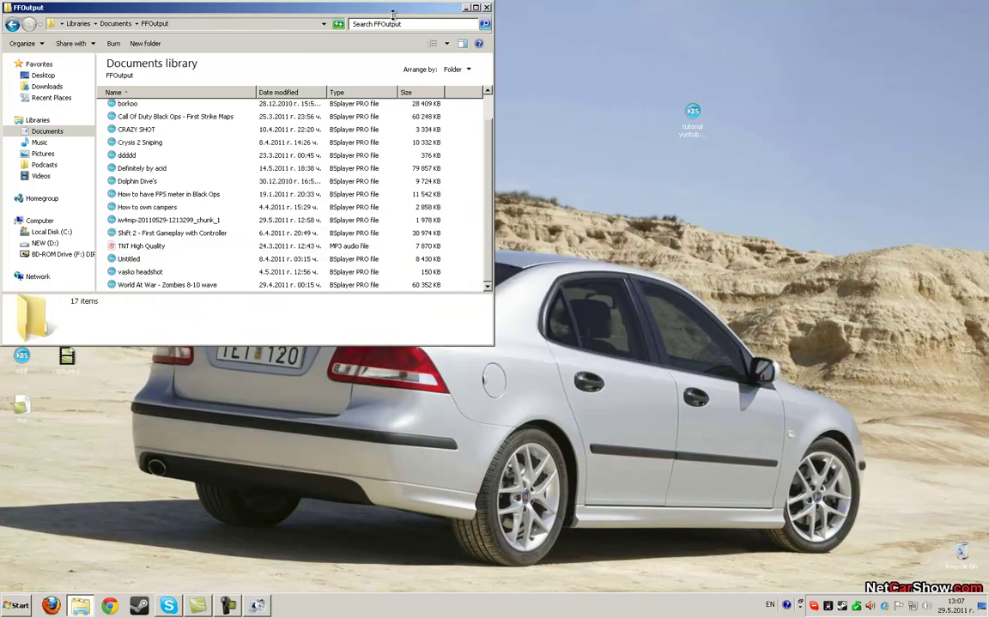
pyautogui.click(465, 8)
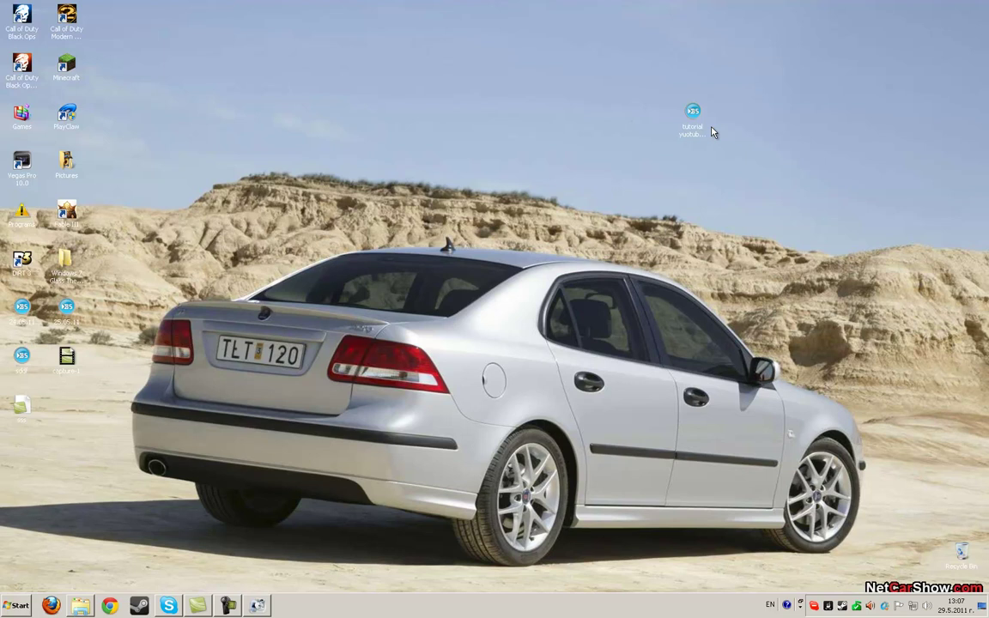
pyautogui.moveTo(693, 133); pyautogui.dragTo(437, 131)
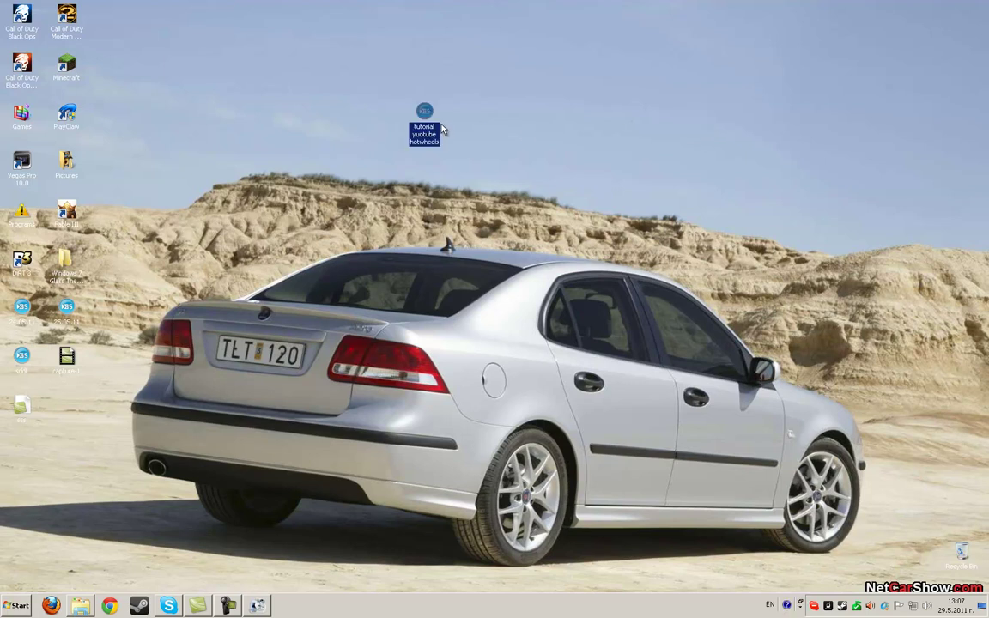